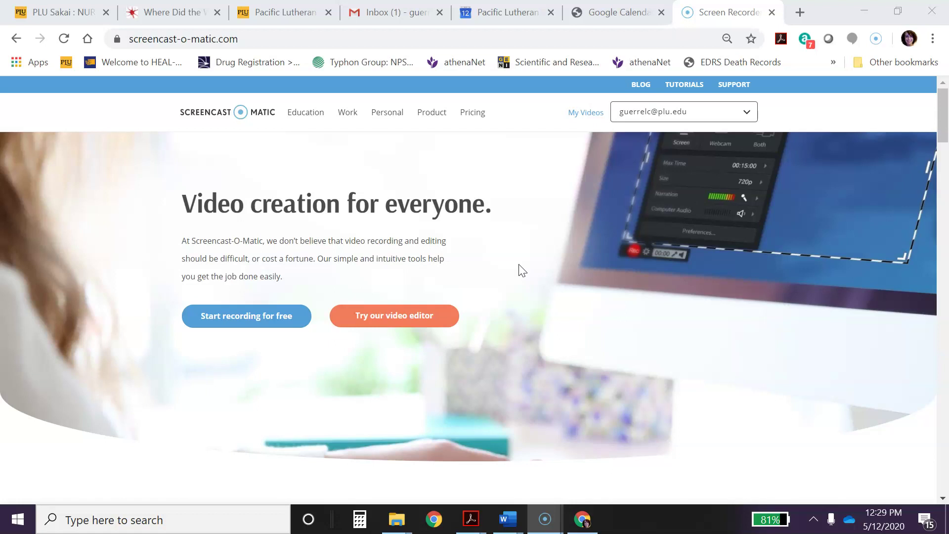
# - Switch to the Google Calendar sign-up page for the May 10–16, 2020 week
pyautogui.click(614, 13)
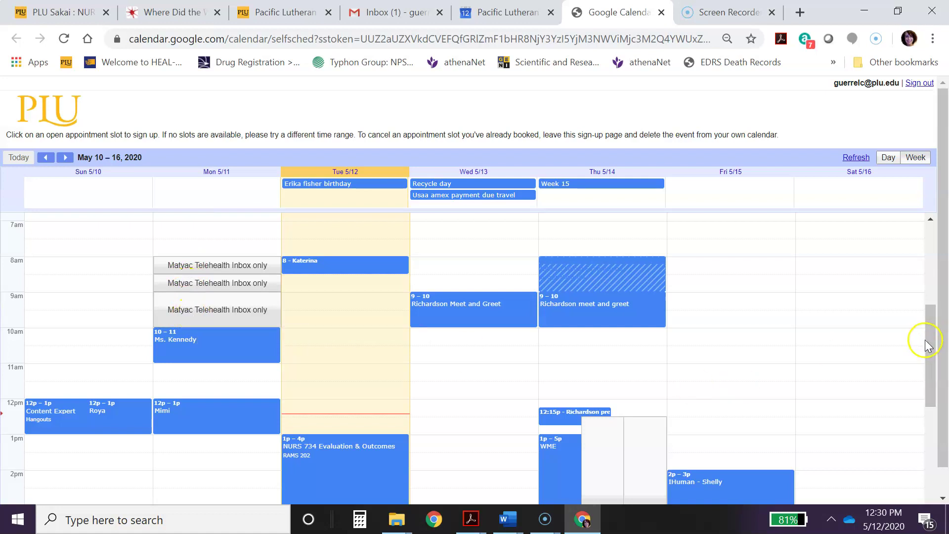
# - Scroll down to Thursday May 14's afternoon Telehealth Shift #1 and #2 slots
pyautogui.moveTo(929, 339); pyautogui.dragTo(925, 394)
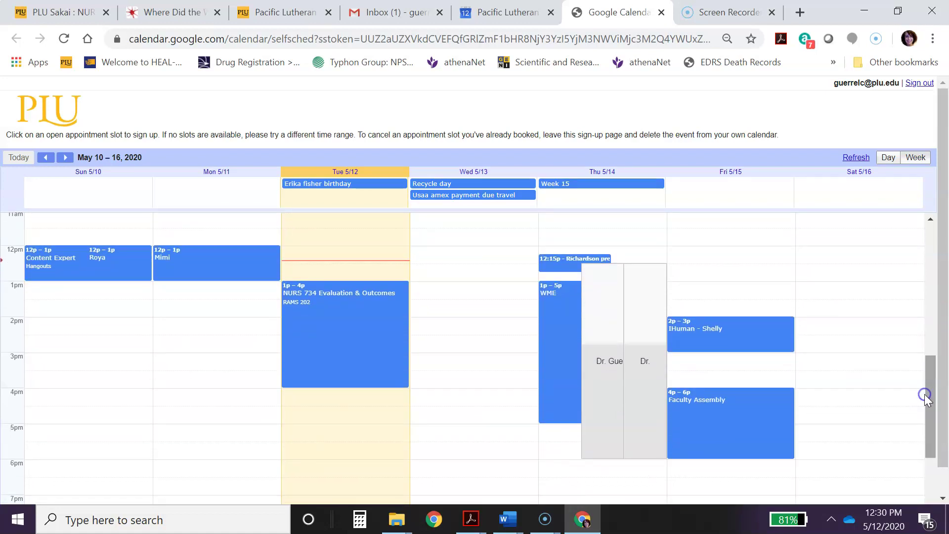
pyautogui.click(652, 352)
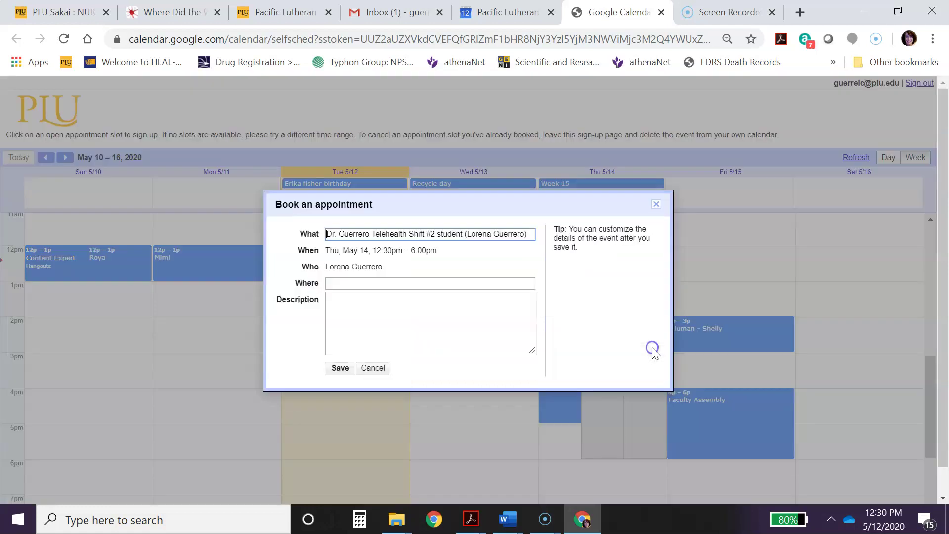
pyautogui.click(630, 327)
pyautogui.click(380, 371)
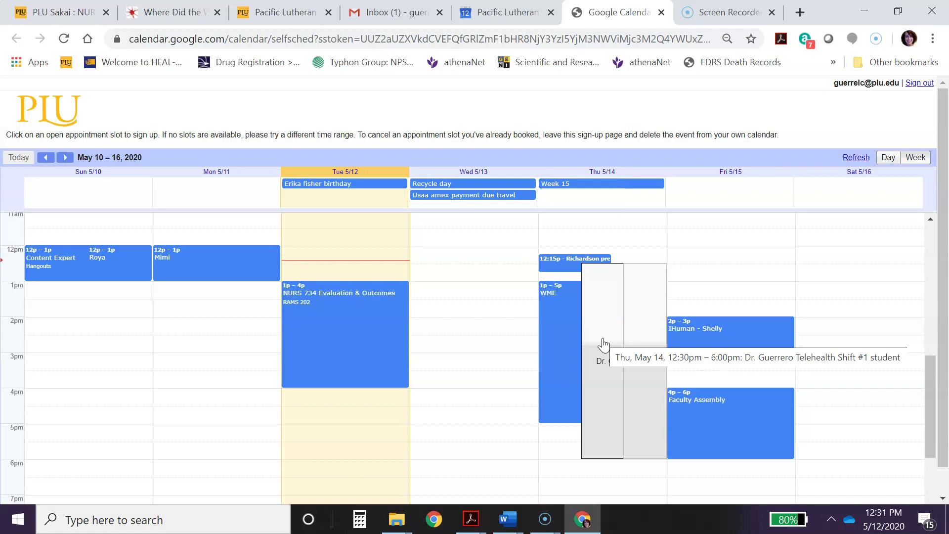
# - Point out the second Thursday 5/14 slot, then scroll back up to the morning hours
pyautogui.click(645, 324)
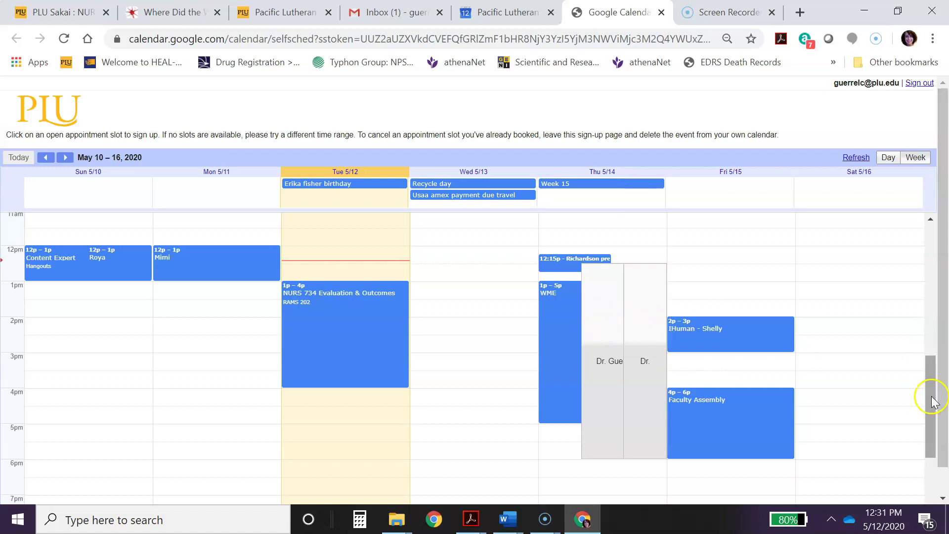
pyautogui.moveTo(932, 402); pyautogui.dragTo(927, 349)
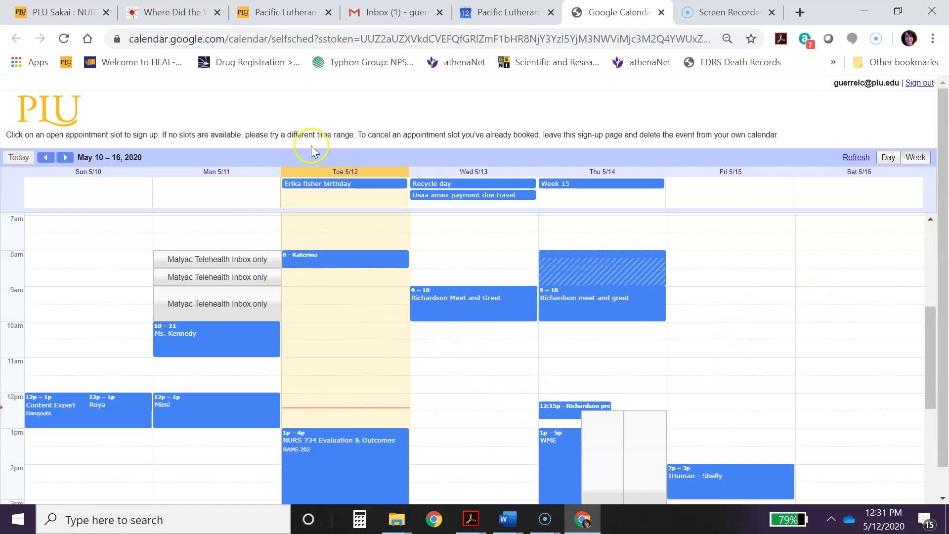
# - Advance to the May 17–23 week and dismiss the incoming mail notification
pyautogui.click(65, 157)
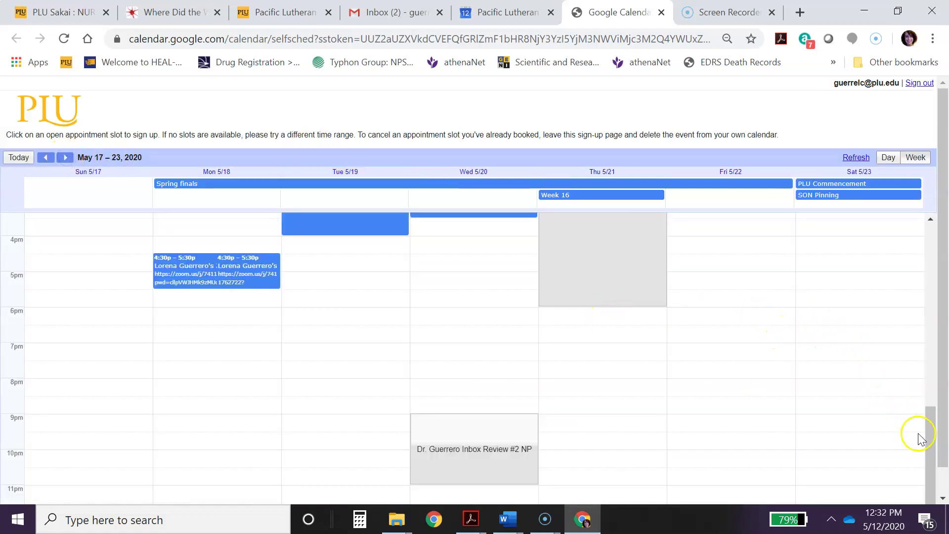
pyautogui.moveTo(940, 318); pyautogui.dragTo(940, 415)
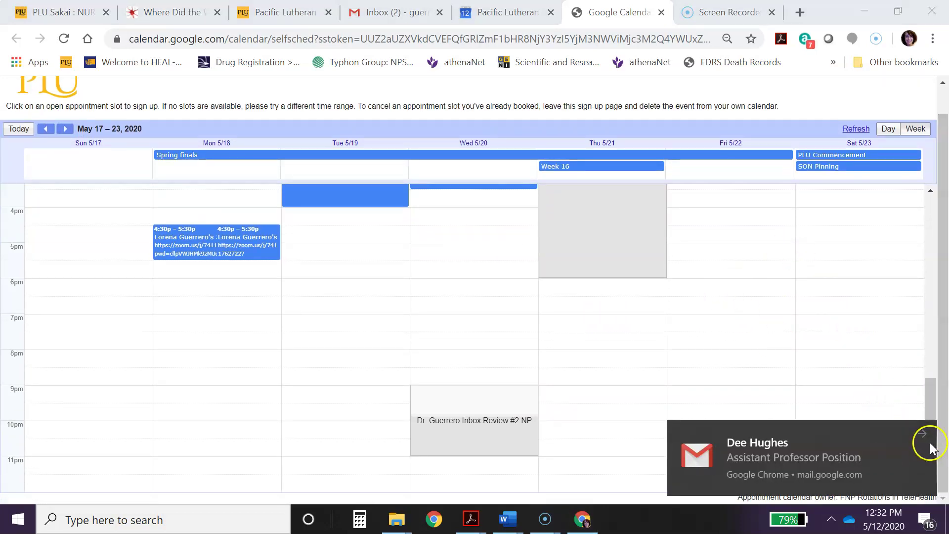
pyautogui.click(932, 449)
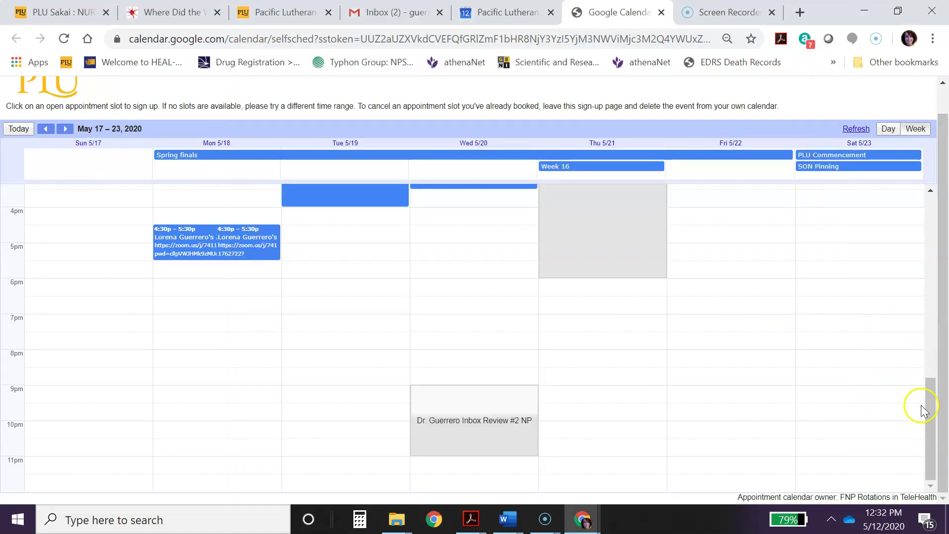
# - Scroll through May 17–23 and point out Wednesday's 9pm Inbox Review slot
pyautogui.moveTo(923, 408); pyautogui.dragTo(922, 380)
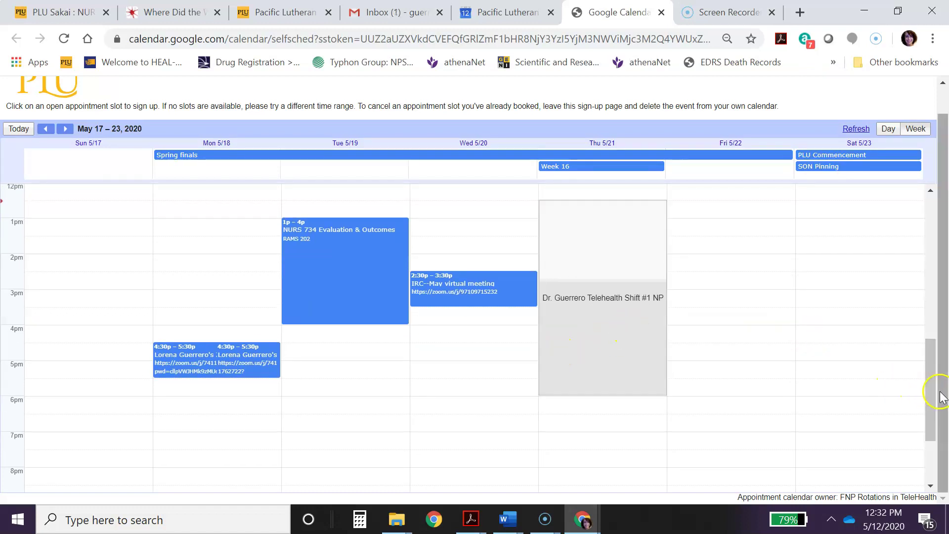
pyautogui.moveTo(930, 390); pyautogui.dragTo(932, 455)
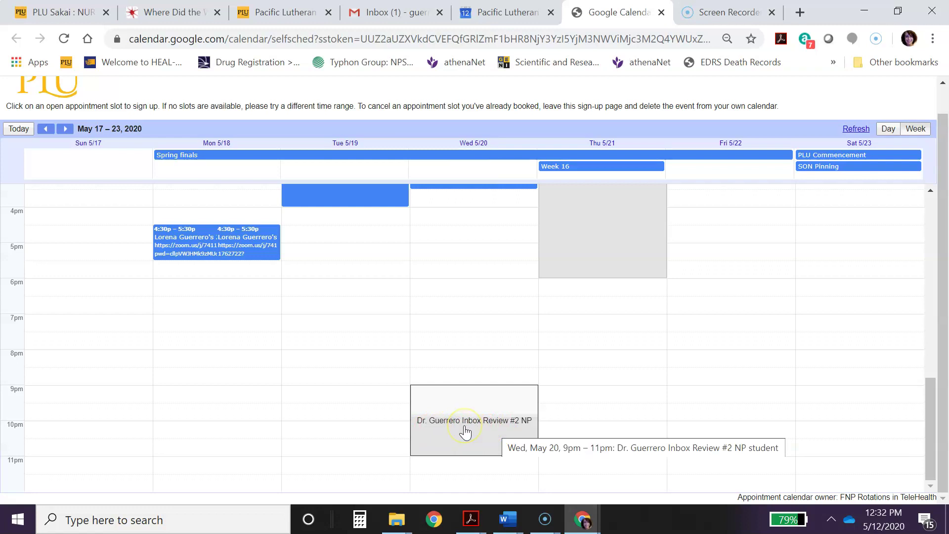
pyautogui.click(438, 432)
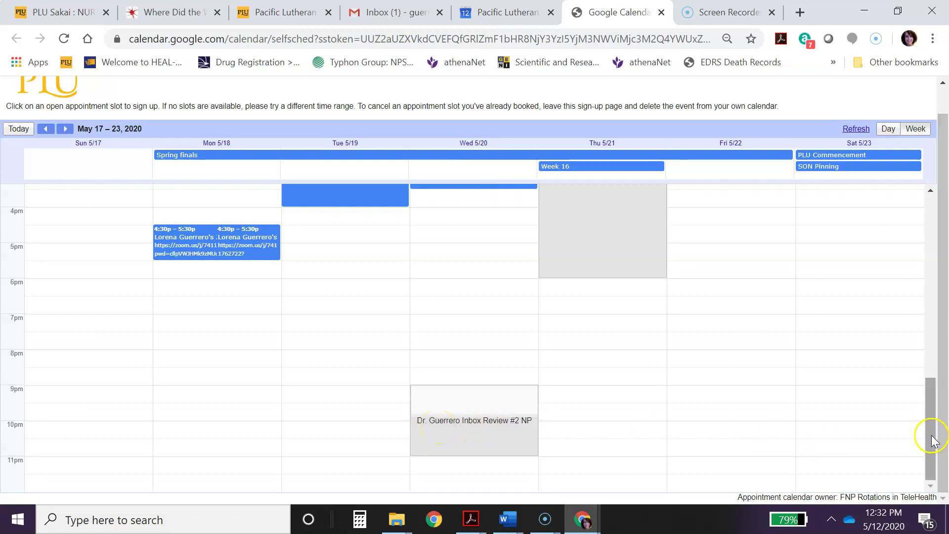
pyautogui.moveTo(931, 434); pyautogui.dragTo(913, 396)
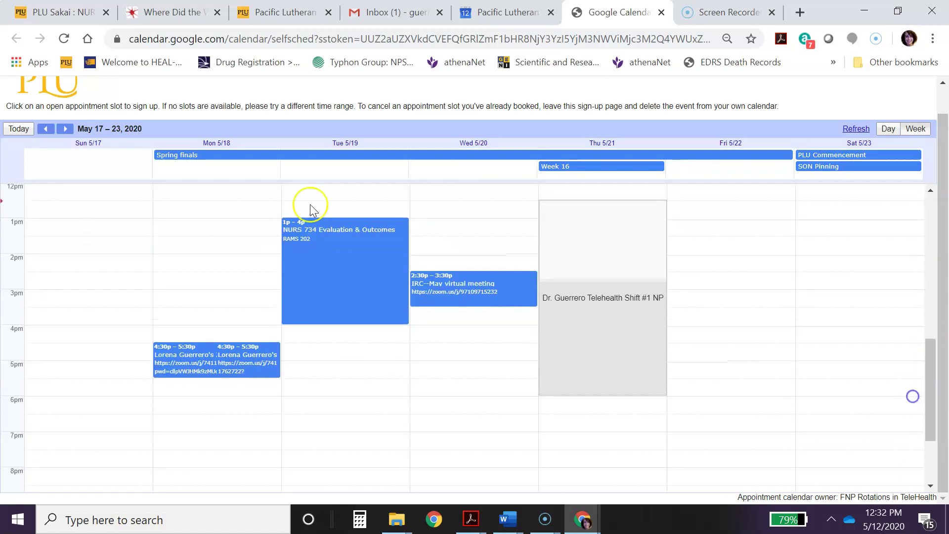
# - Advance to May 24–30 and point out Tuesday's 8:30am–12:00pm clinic telehealth slot
pyautogui.click(64, 129)
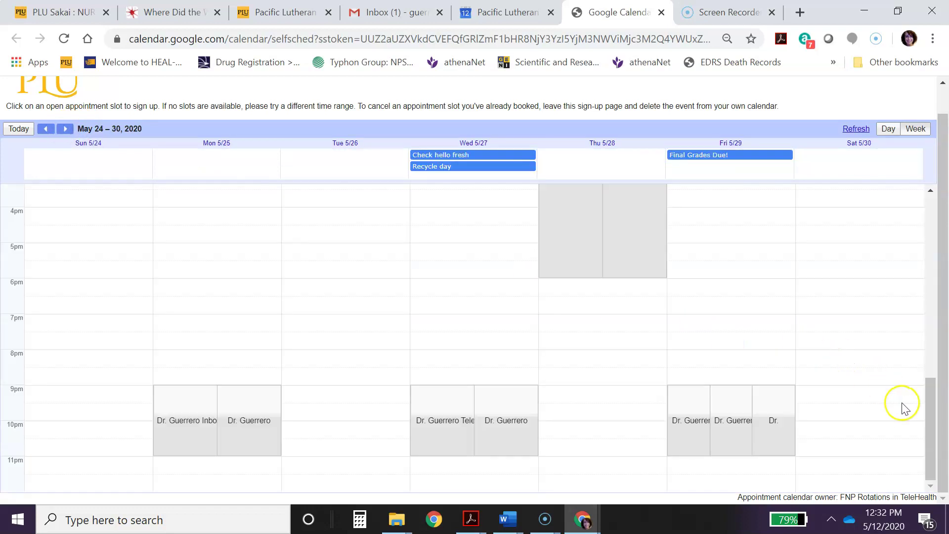
pyautogui.click(931, 421)
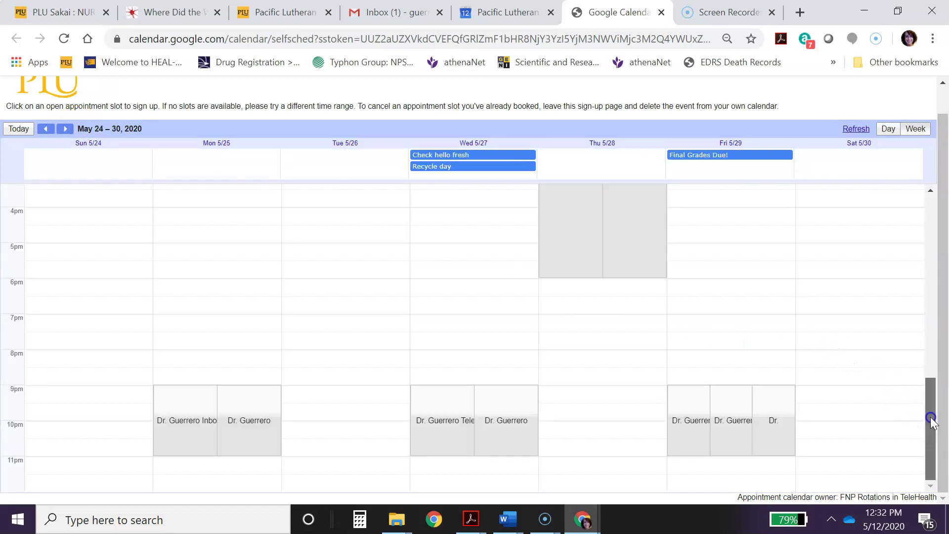
pyautogui.moveTo(932, 422); pyautogui.dragTo(885, 332)
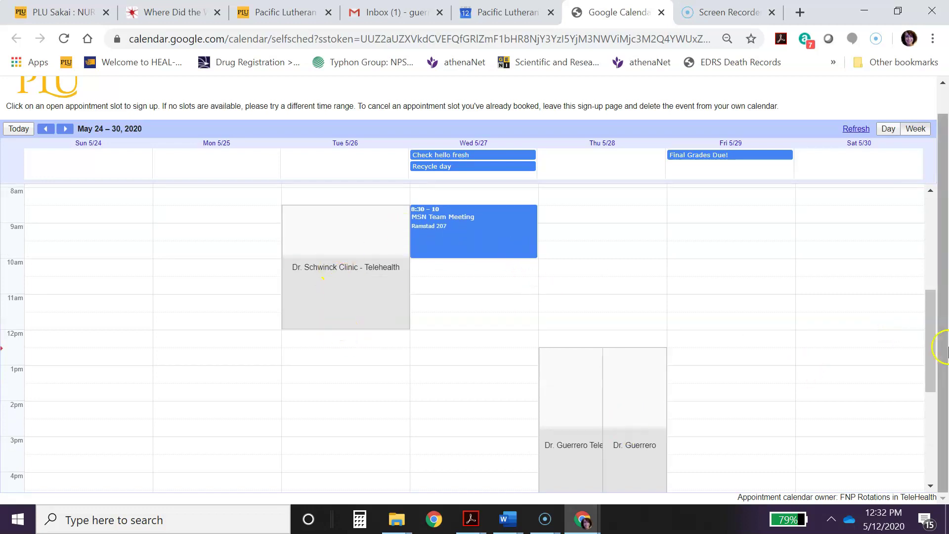
pyautogui.moveTo(926, 339); pyautogui.dragTo(891, 315)
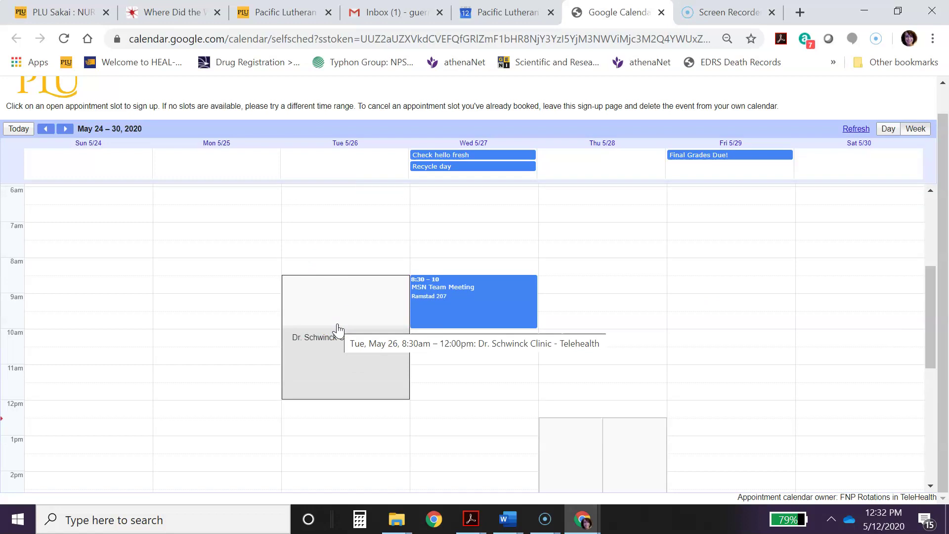
pyautogui.click(334, 360)
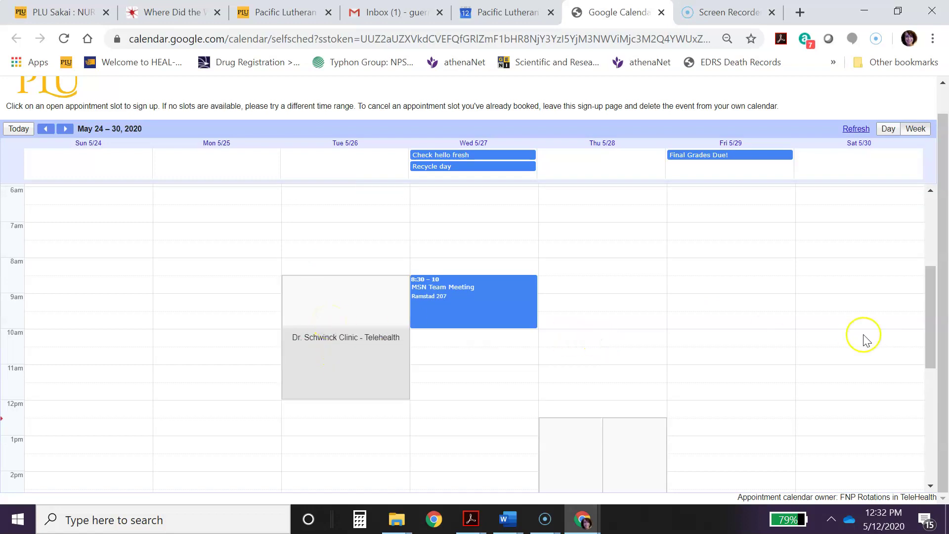
pyautogui.moveTo(926, 321); pyautogui.dragTo(917, 383)
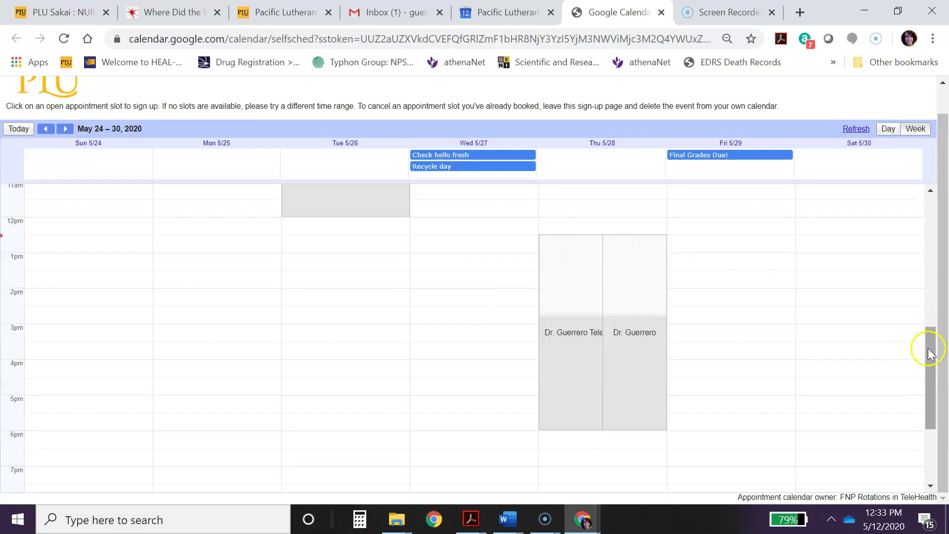
# - Scroll to show Thursday 5/28's afternoon telehealth slots beside Wednesday's MSN Team Meeting
pyautogui.moveTo(932, 345); pyautogui.dragTo(939, 419)
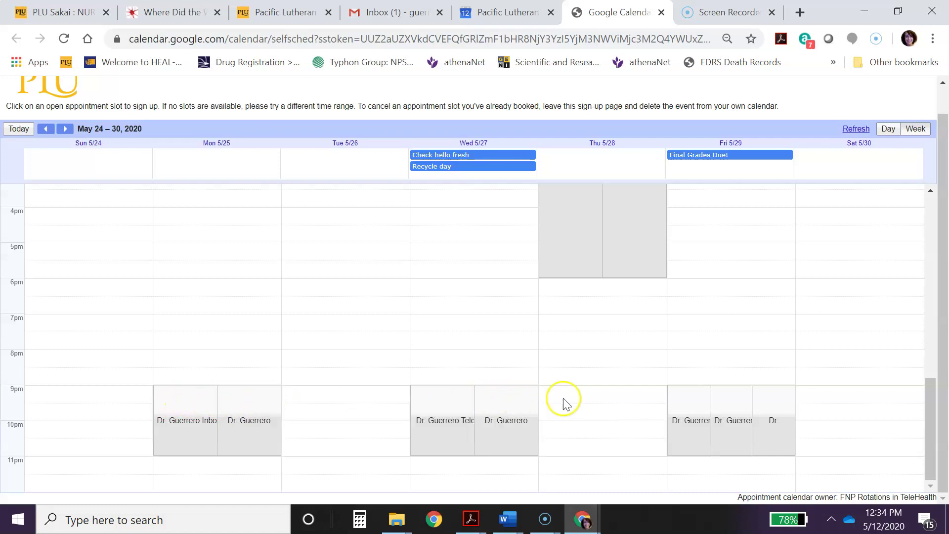
pyautogui.click(930, 442)
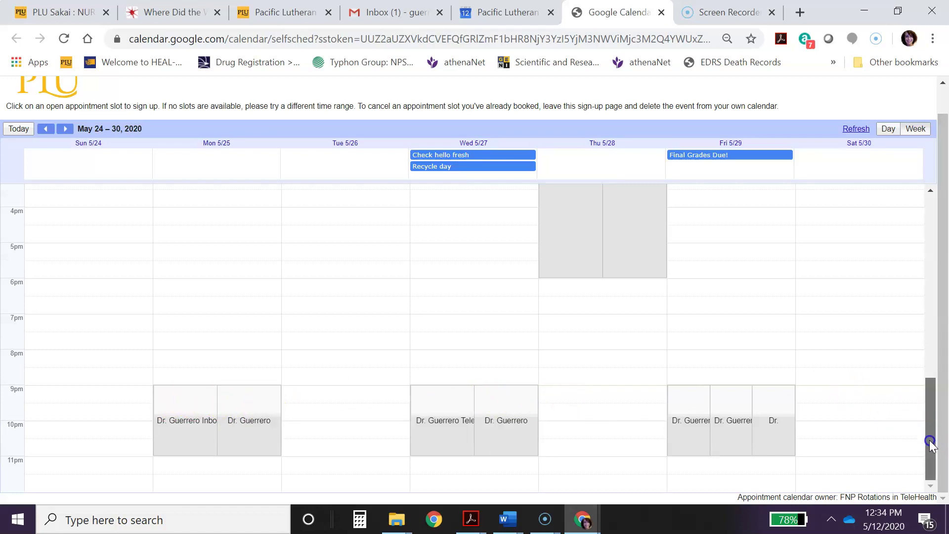
pyautogui.moveTo(930, 441); pyautogui.dragTo(917, 328)
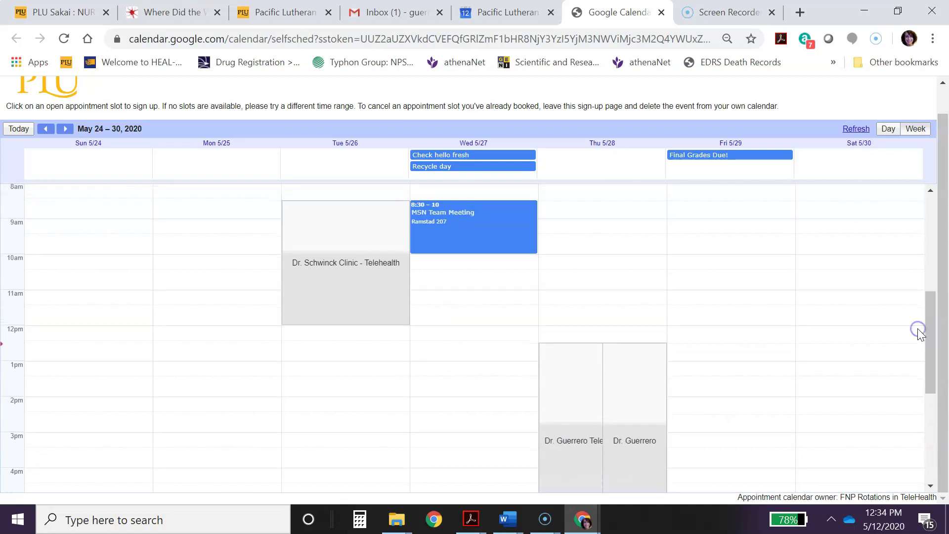
pyautogui.click(574, 412)
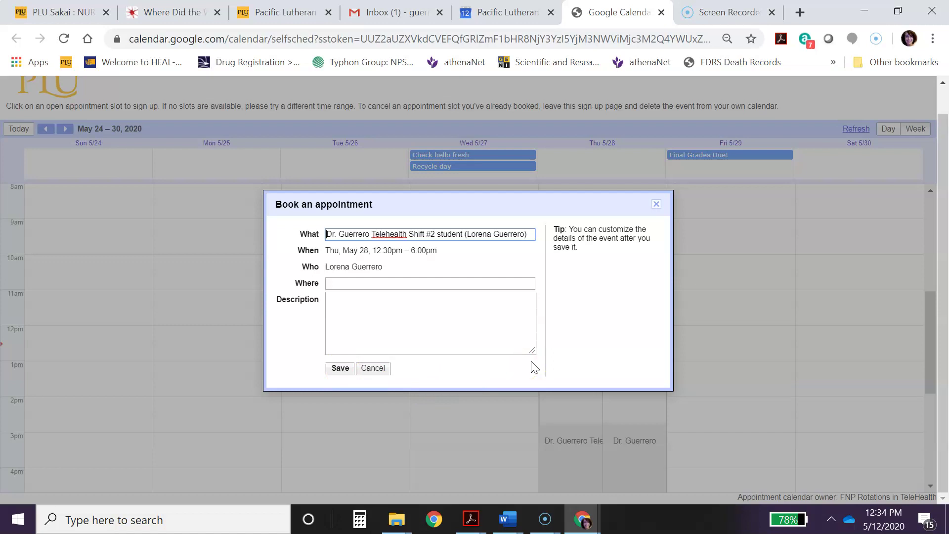
pyautogui.click(372, 368)
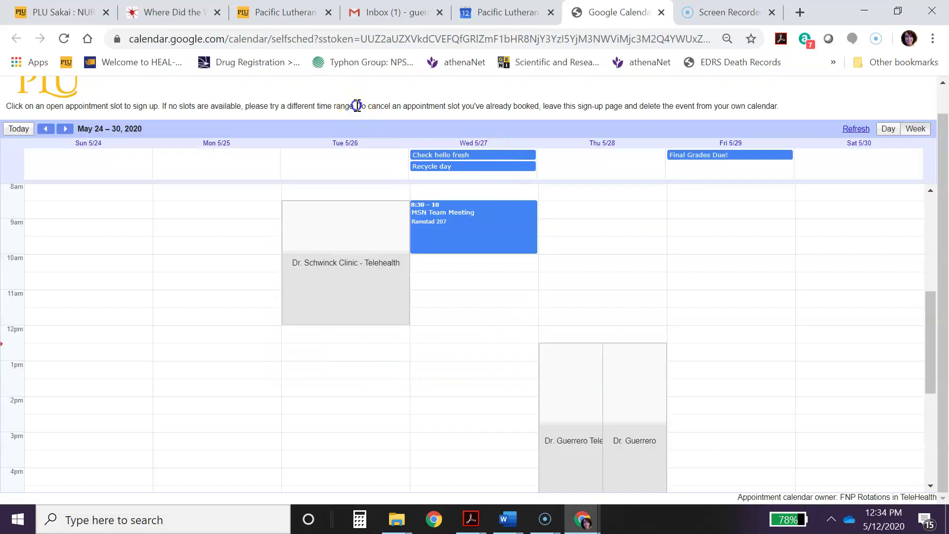
# - Highlight the instruction to delete the event from your own calendar to cancel a booking
pyautogui.moveTo(356, 105); pyautogui.dragTo(548, 107)
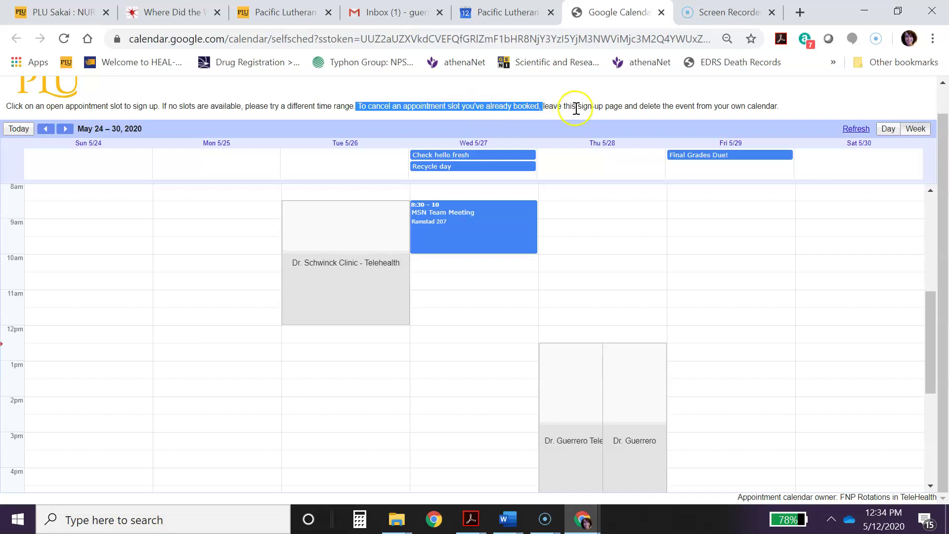
pyautogui.rightClick(641, 105)
pyautogui.moveTo(641, 105); pyautogui.dragTo(779, 106)
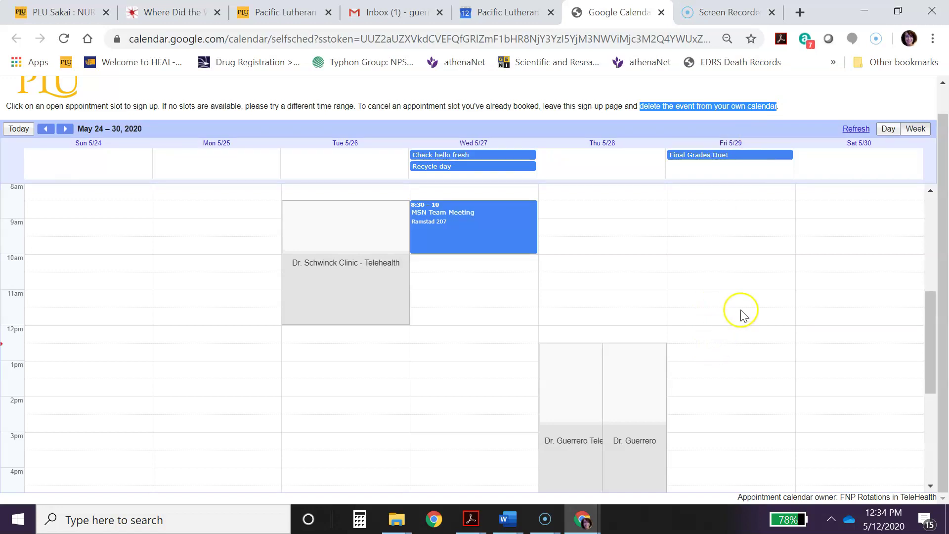
pyautogui.moveTo(932, 339); pyautogui.dragTo(926, 378)
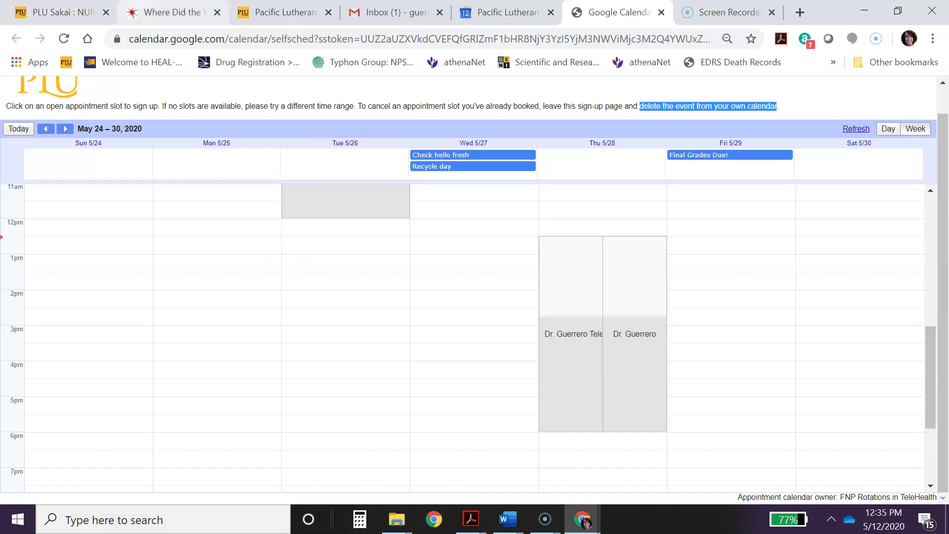
pyautogui.click(478, 16)
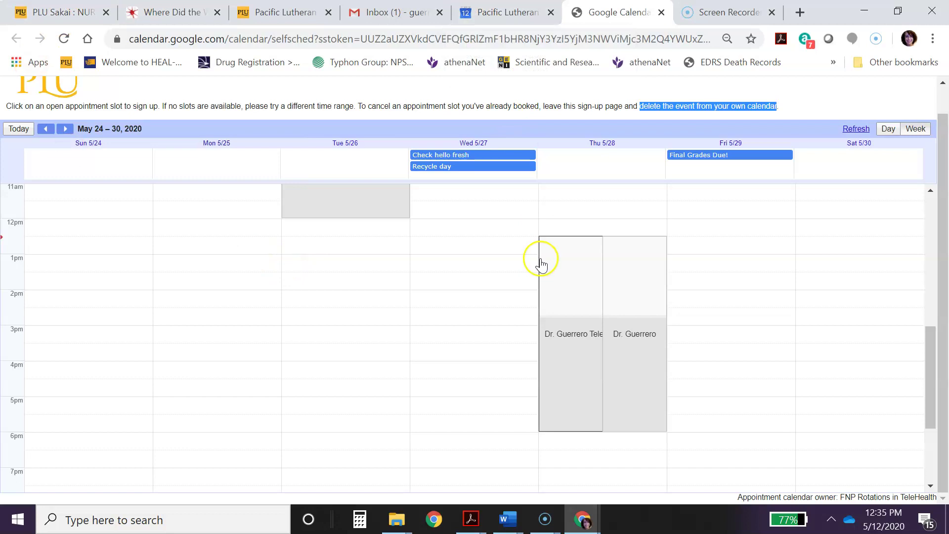